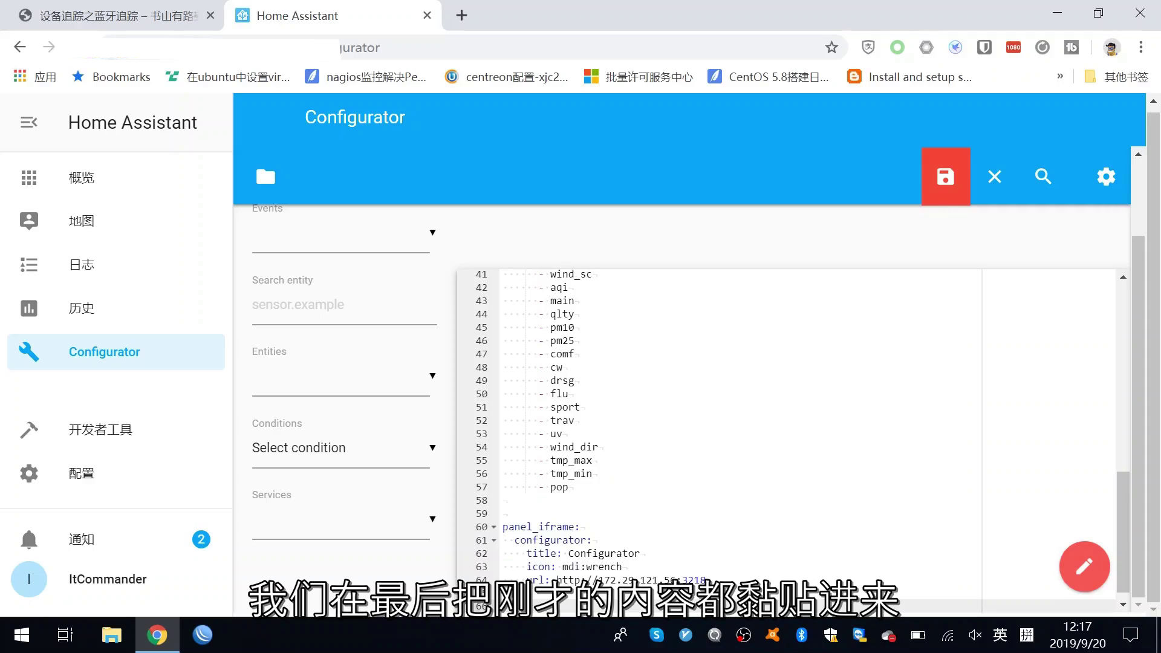
# - Append the bluetooth_tracker block with interval_seconds 30 and consider_home 180 to the configuration, replacing the dash before platform with a space
pyautogui.hotkey('ctrl', 'v')
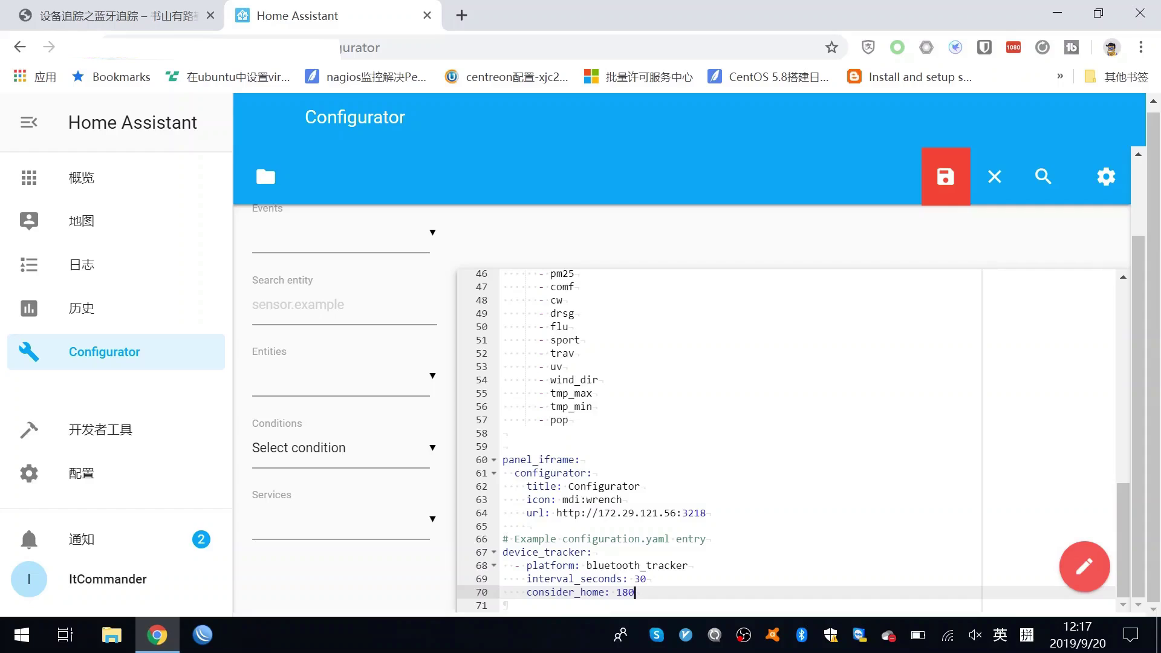
pyautogui.click(521, 566)
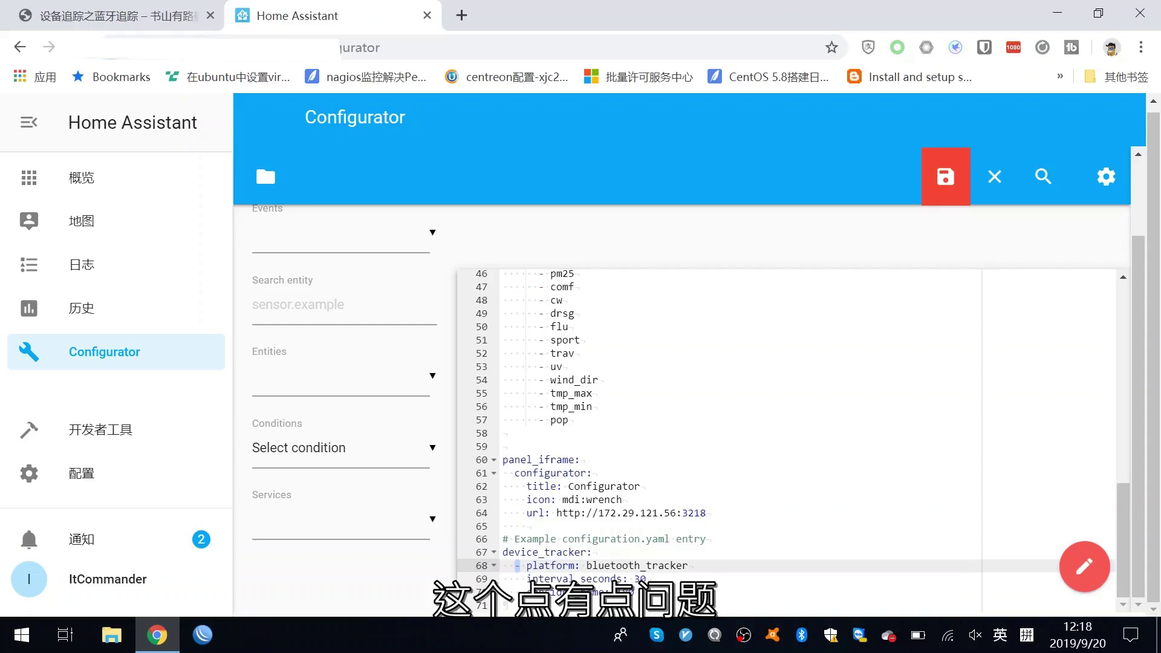
pyautogui.press('BackSpace')
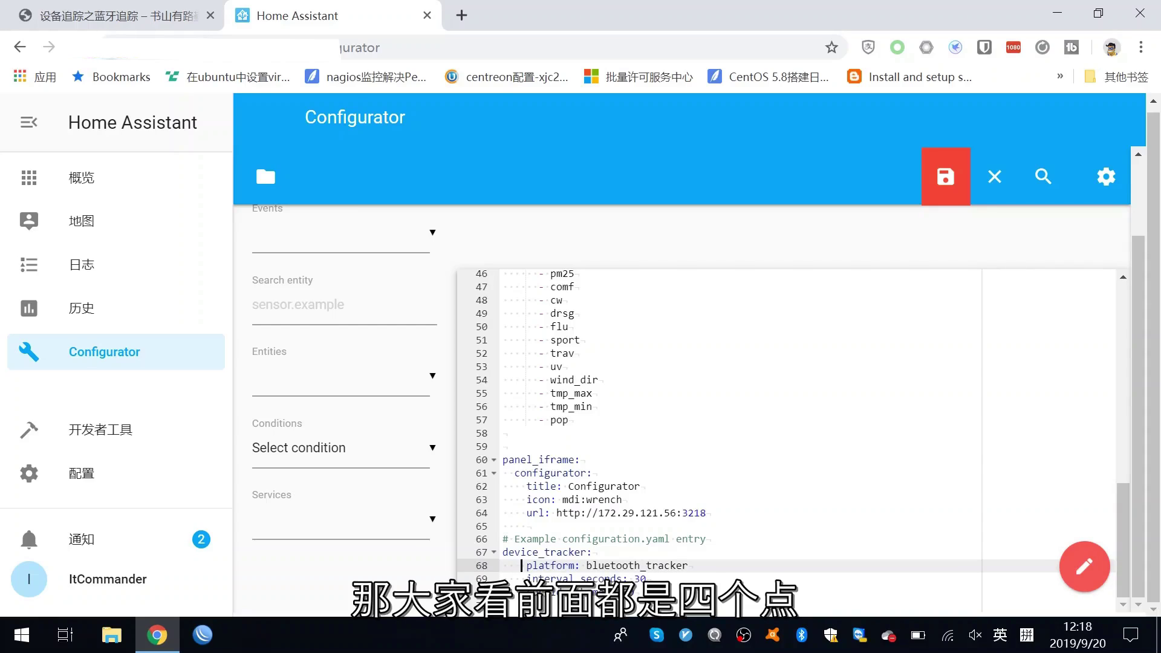
pyautogui.hotkey('shift', 'Left')
pyautogui.hotkey('shift', 'Left')
pyautogui.hotkey('shift', 'Left')
pyautogui.hotkey('shift', 'Left')
pyautogui.press('Down')
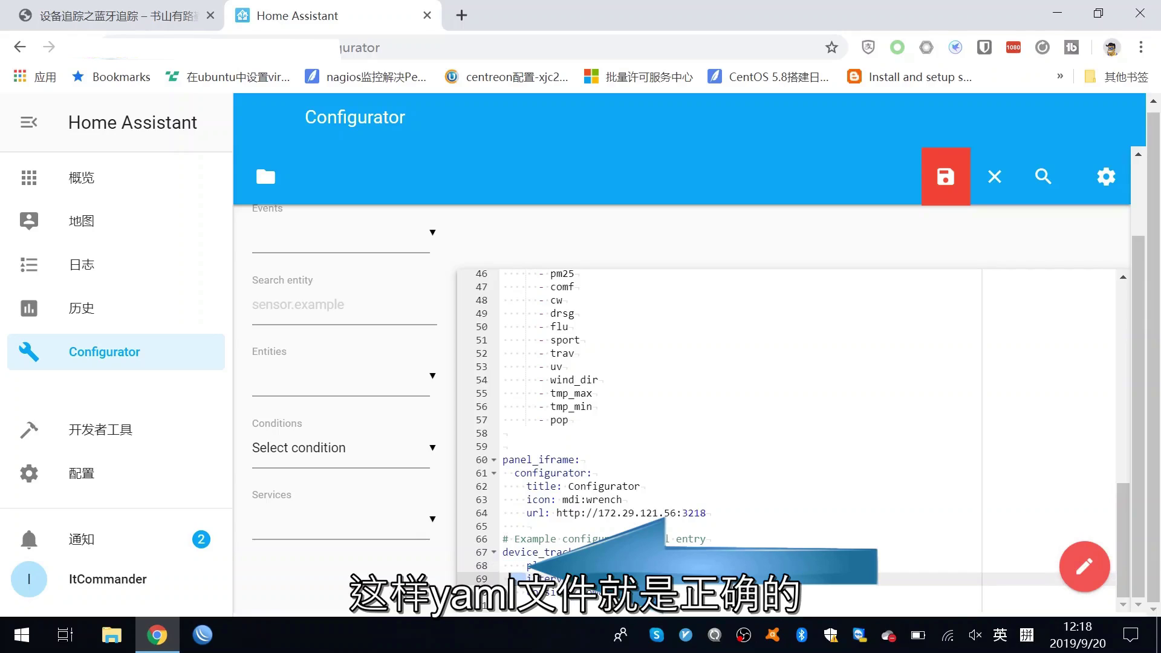
# - Save configuration.yaml and review its validation status and the added device_tracker section
pyautogui.hotkey('ctrl', 'Home')
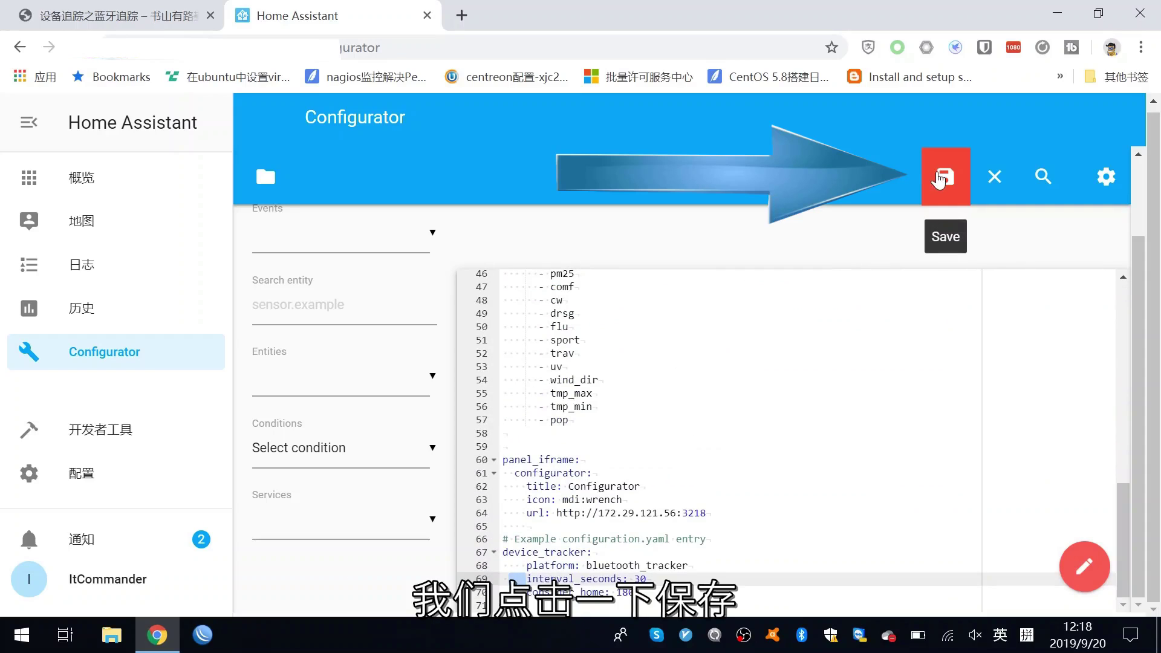
pyautogui.click(939, 179)
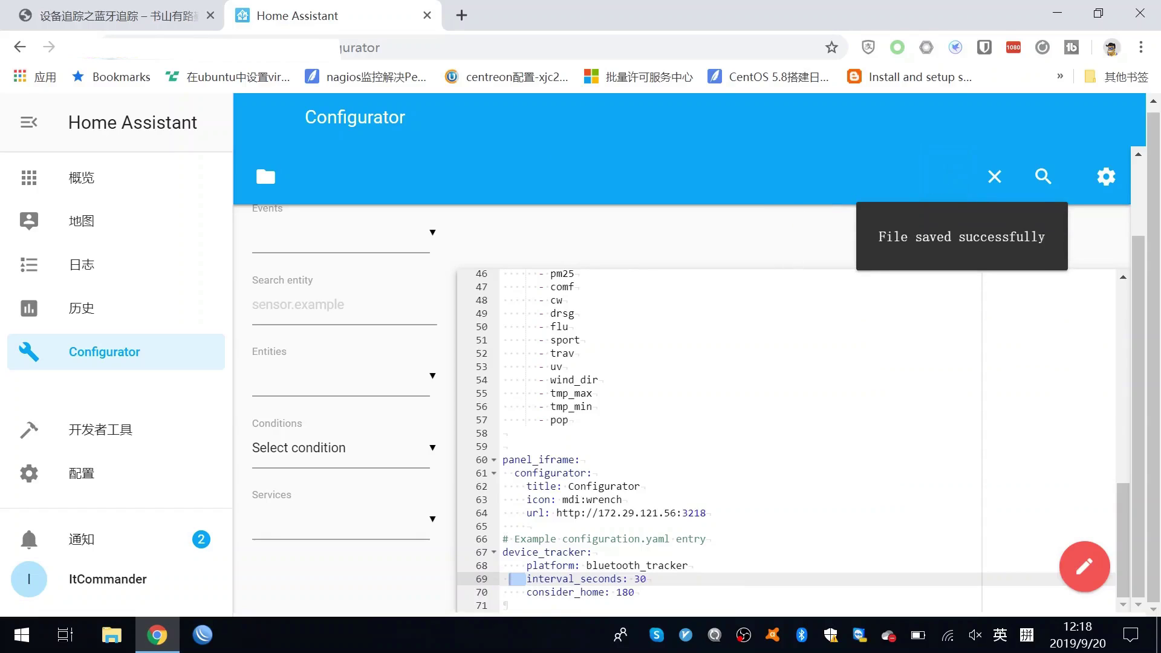
pyautogui.hotkey('ctrl', '-')
pyautogui.hotkey('ctrl', '-')
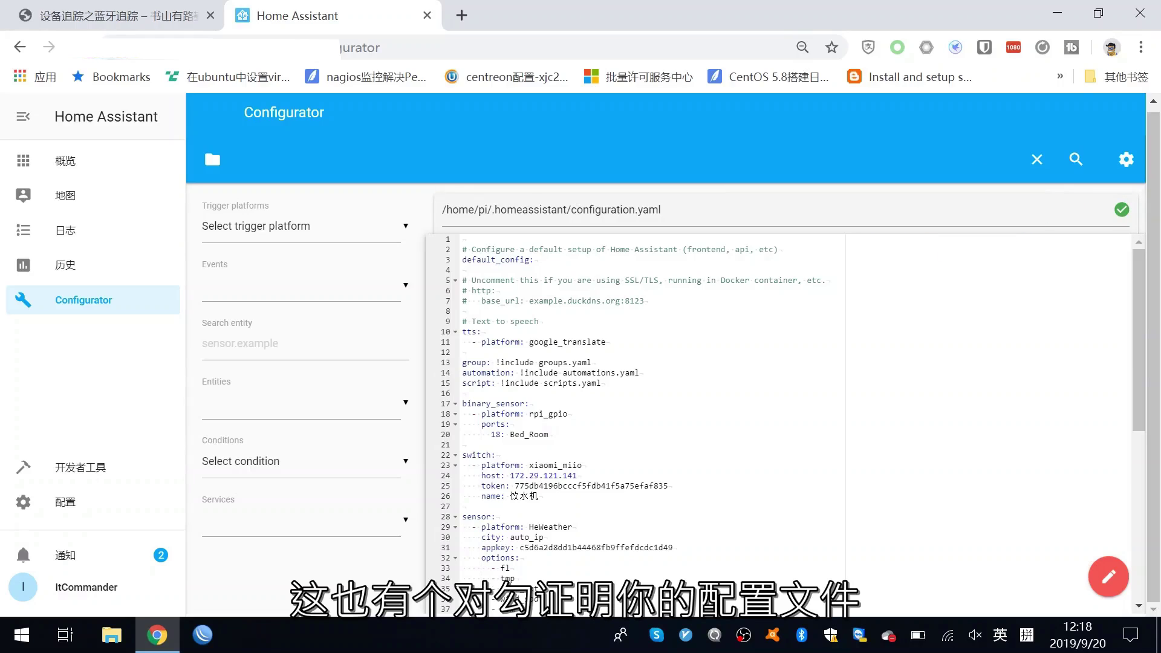
pyautogui.scroll(-6, 780, 417)
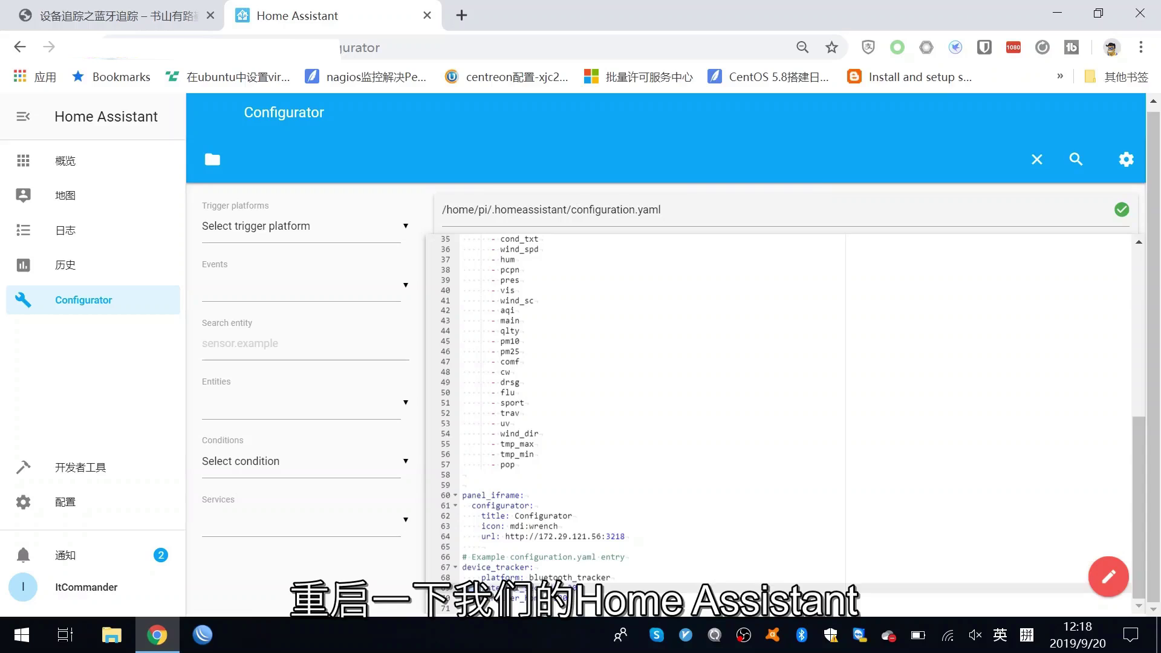
# - Restart the Home Assistant service from the general configuration's server management
pyautogui.click(68, 504)
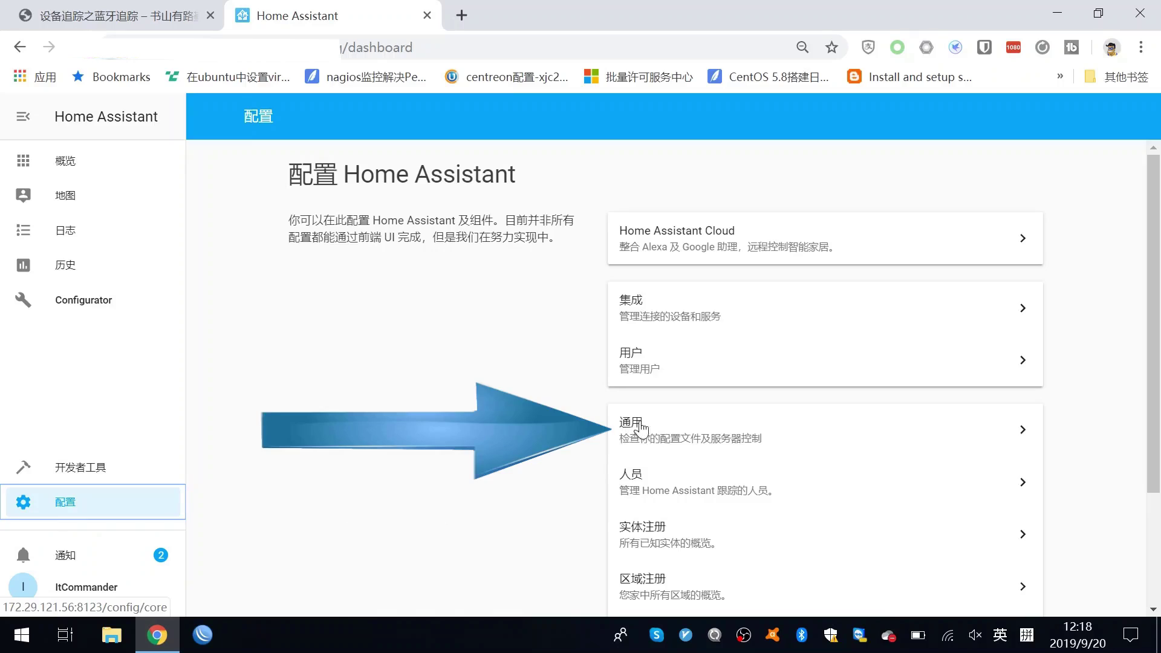
pyautogui.click(638, 426)
pyautogui.scroll(-5, 502, 460)
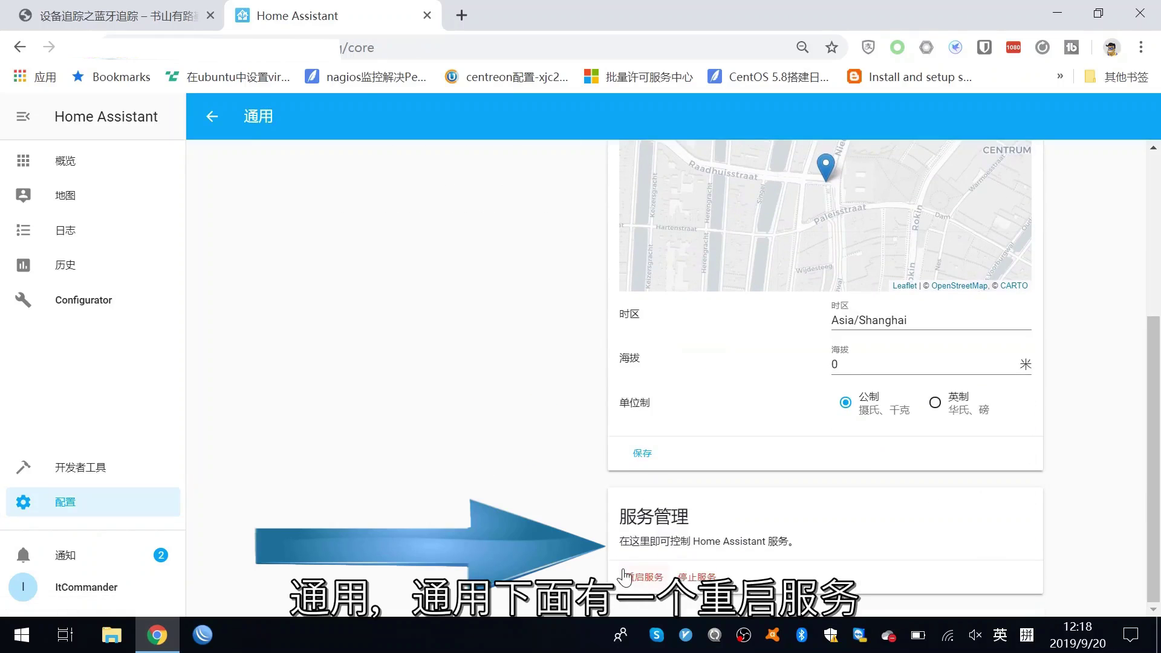
pyautogui.click(624, 579)
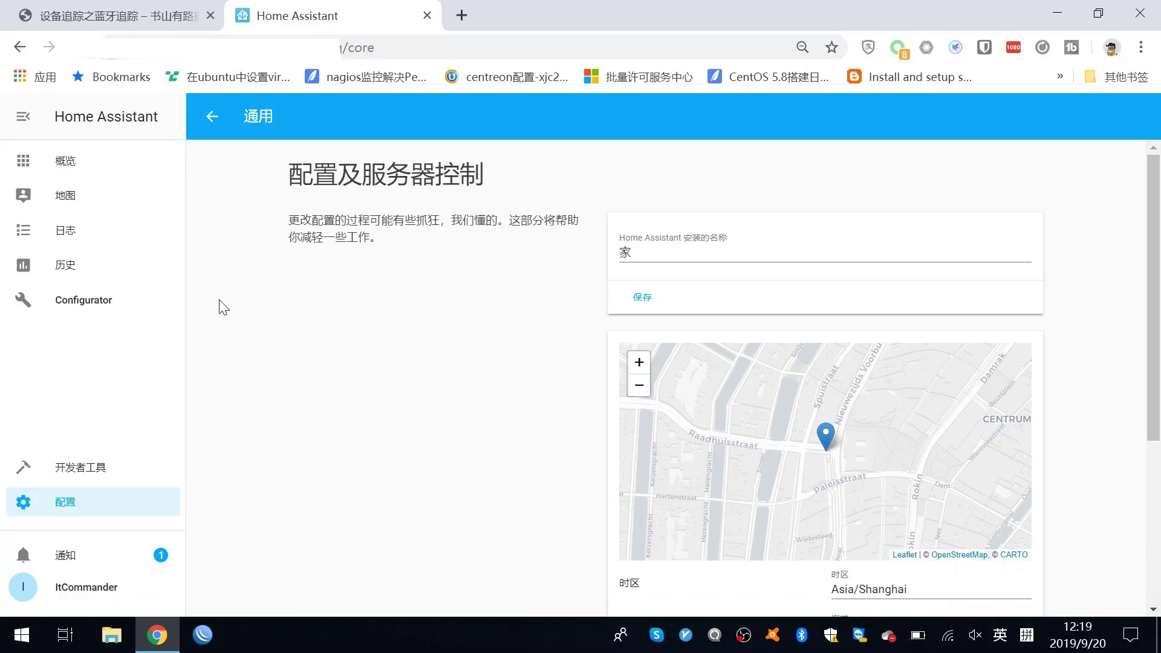
# - Open the entity states in the developer tools and examine the current entities for tracked devices
pyautogui.scroll(-1, 223, 307)
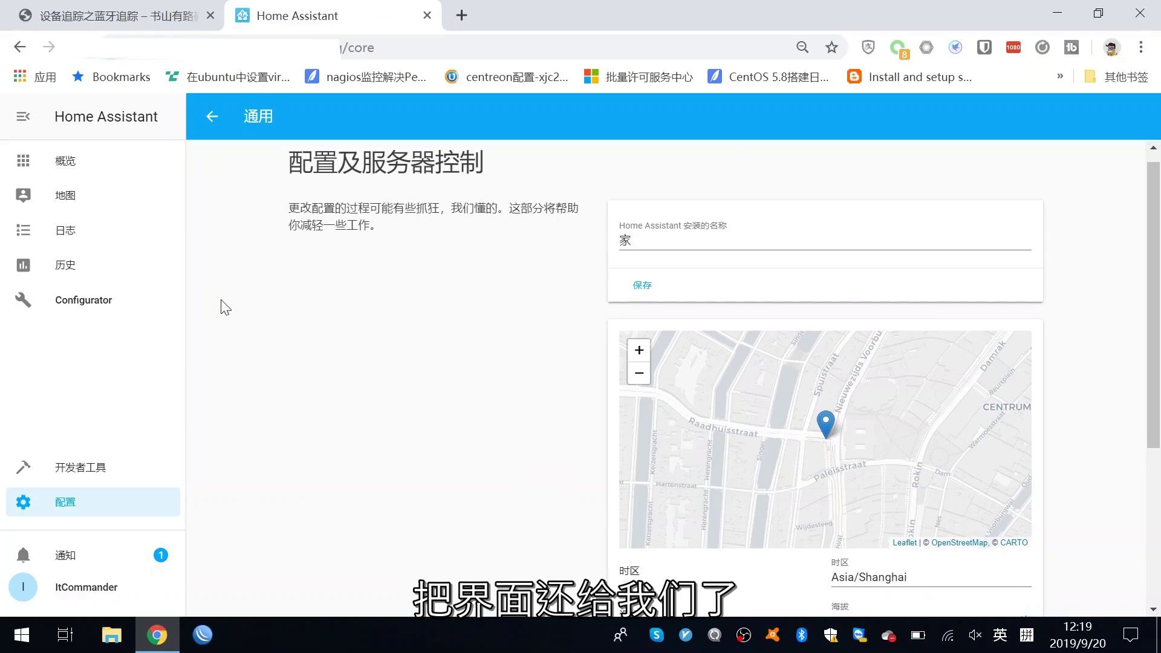
pyautogui.click(98, 469)
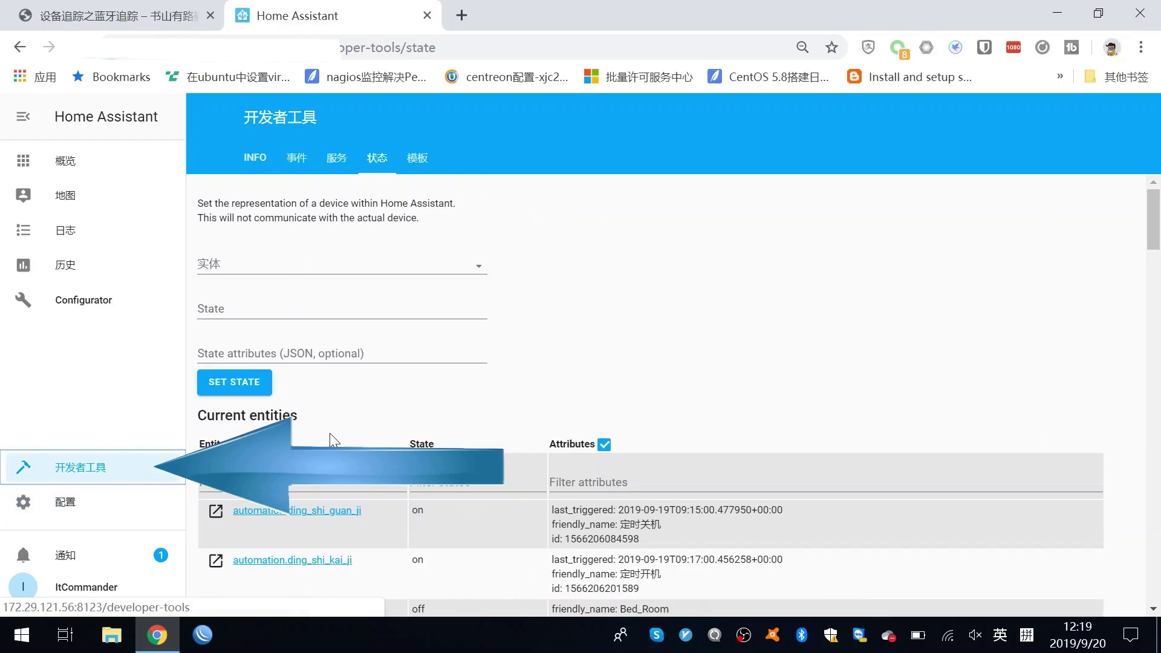
pyautogui.click(377, 159)
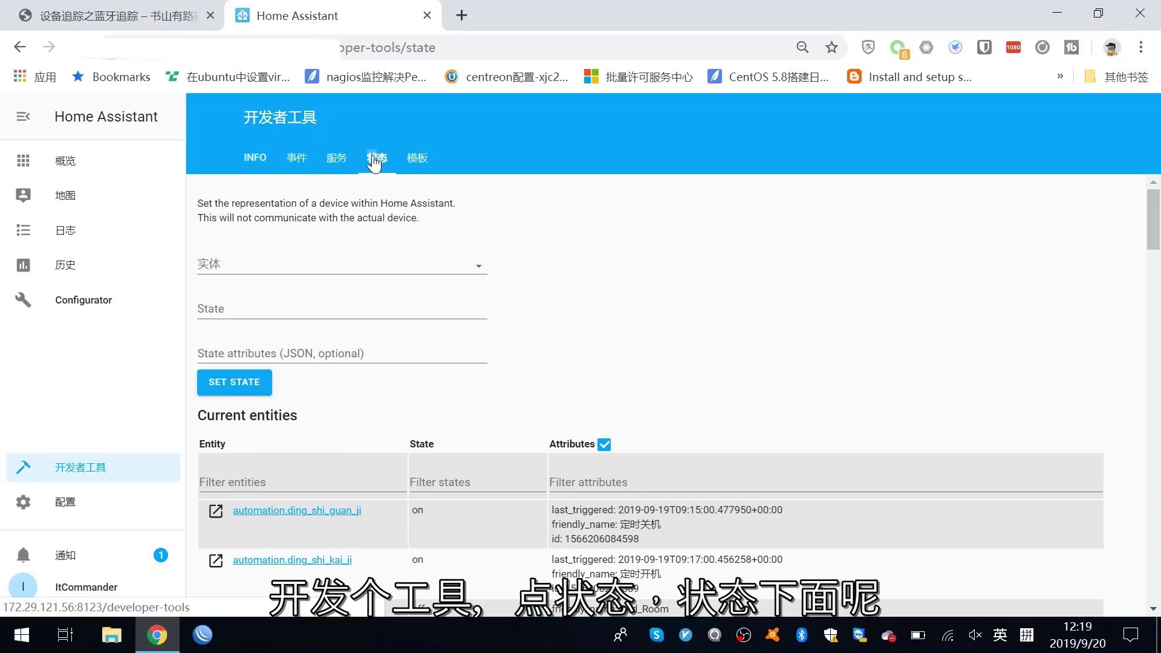
pyautogui.scroll(-3, 531, 343)
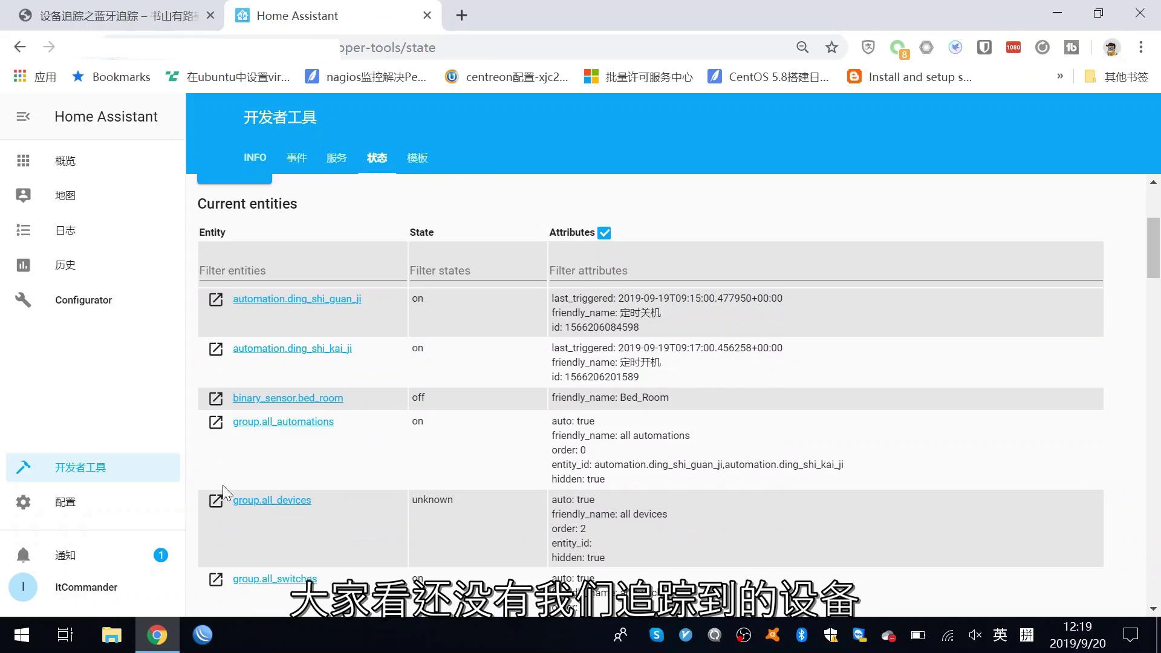
pyautogui.scroll(3, 476, 306)
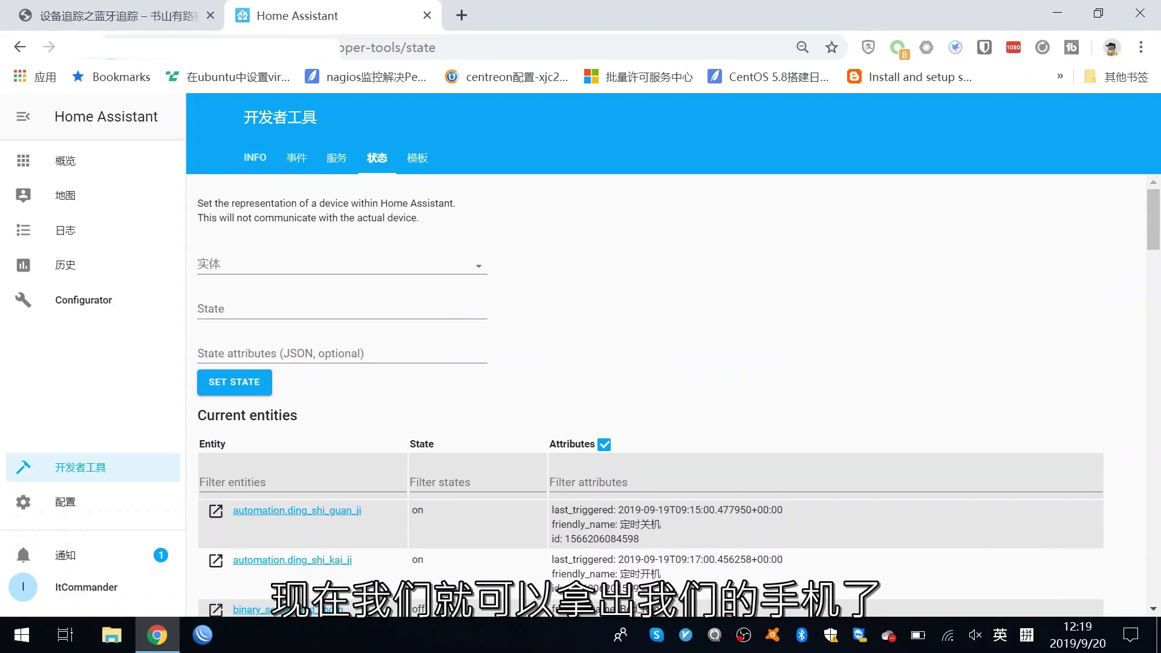
# - Check the entity list for the Galaxy Note8 and iPhone trackers and inspect their source type
pyautogui.scroll(-2, 489, 412)
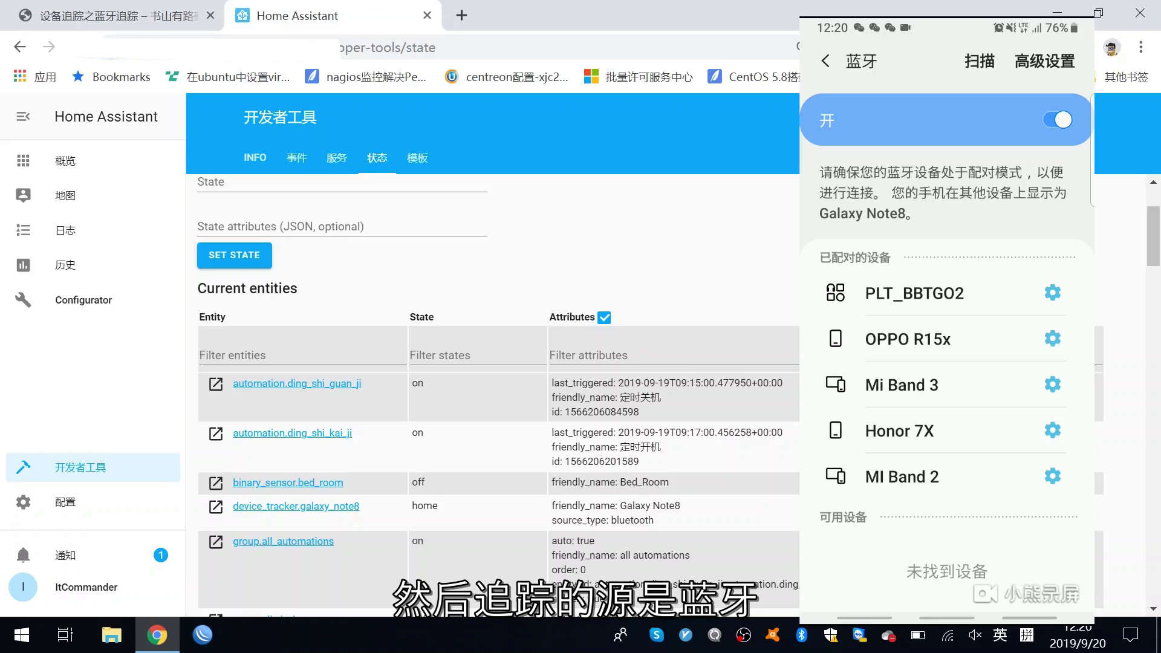
pyautogui.moveTo(655, 520); pyautogui.dragTo(610, 520)
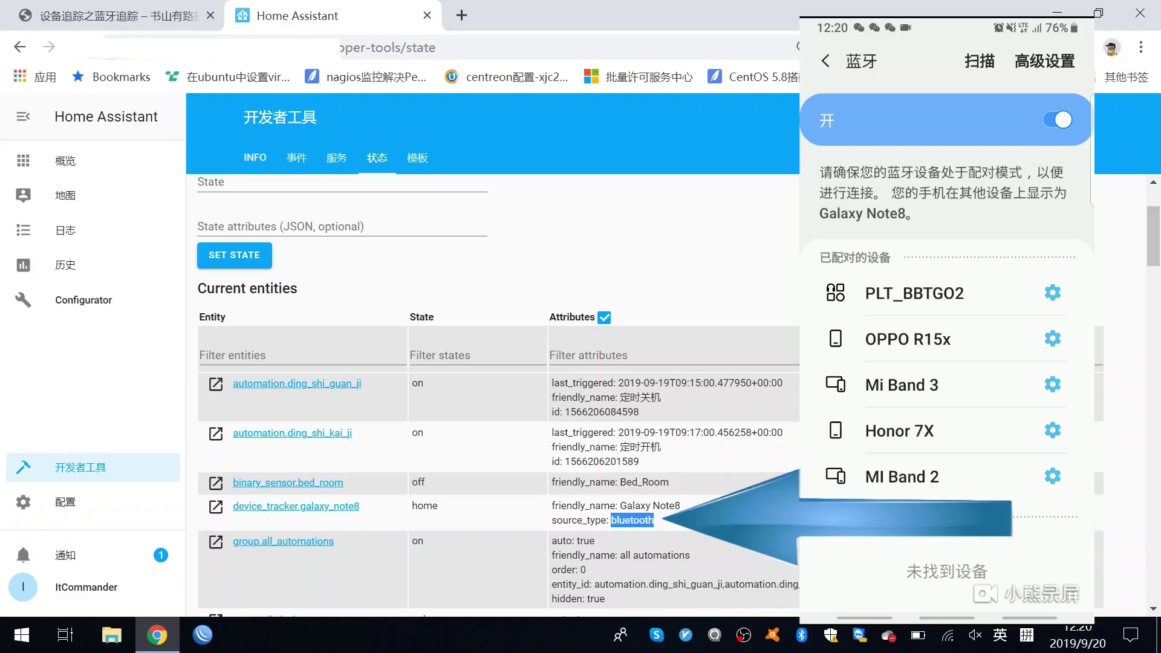
pyautogui.click(665, 517)
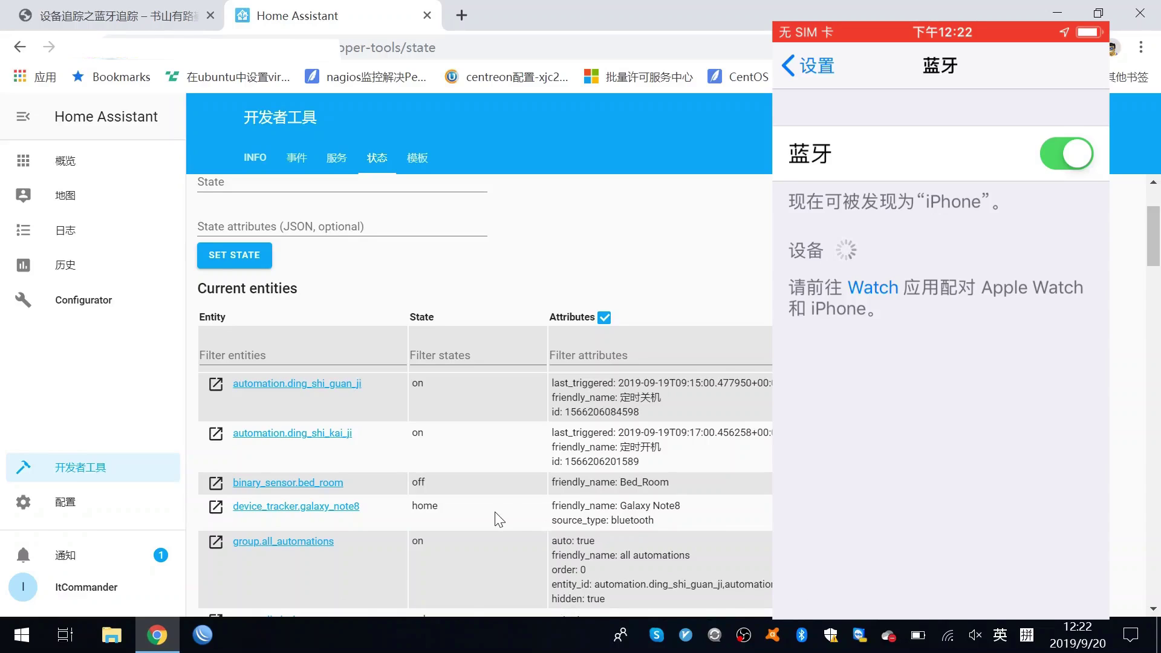
pyautogui.scroll(-1, 496, 519)
pyautogui.scroll(3, 496, 519)
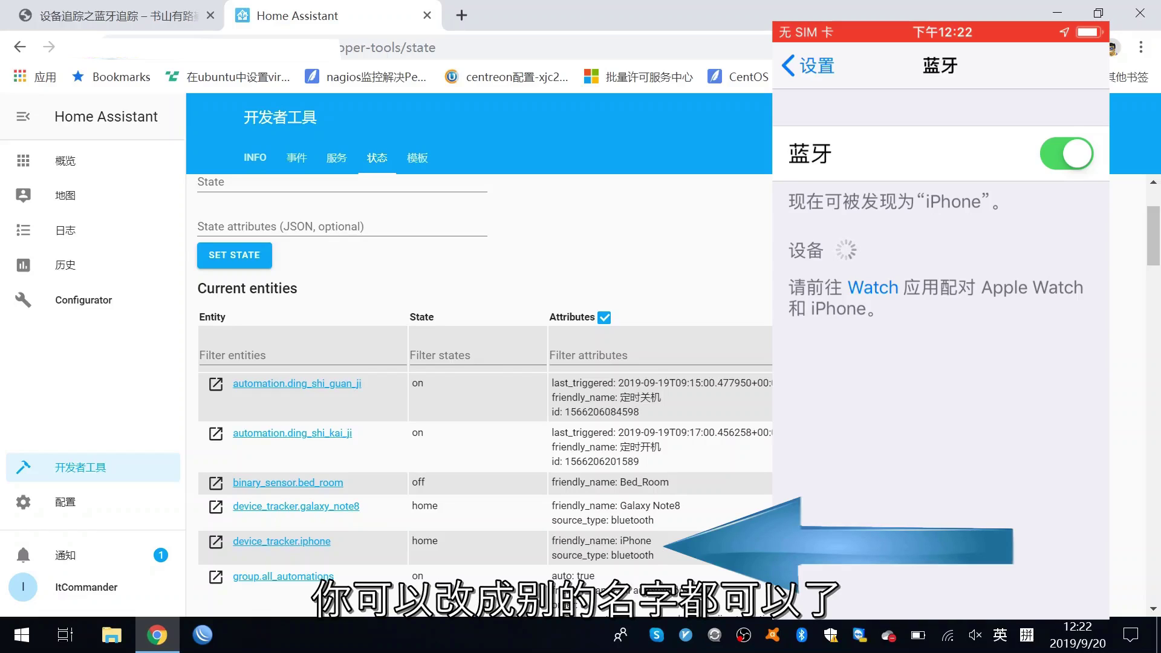
pyautogui.scroll(-1, 462, 539)
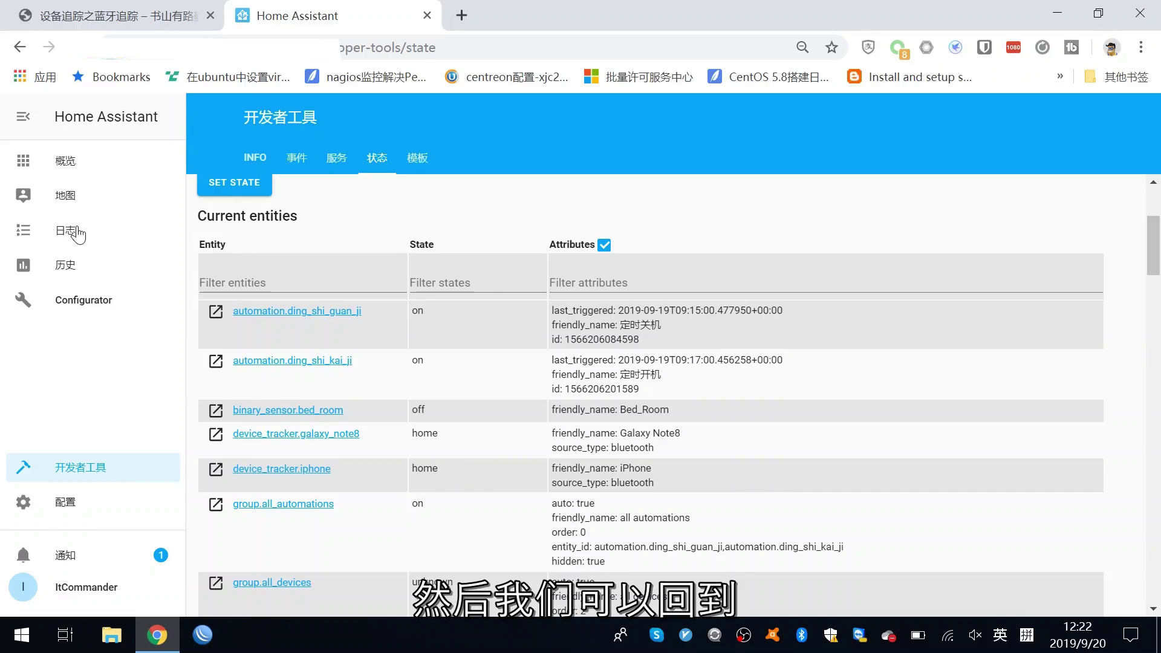
# - Open the existing person's entry in the Persons configuration and remove the first old tracking device
pyautogui.click(78, 502)
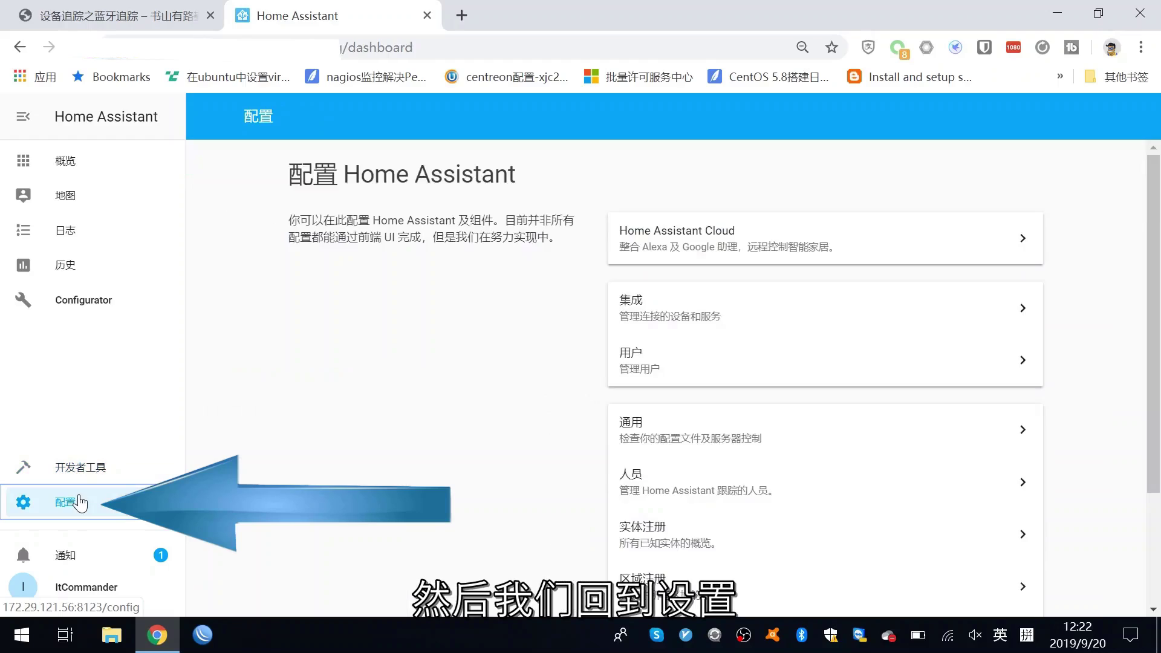
pyautogui.click(642, 481)
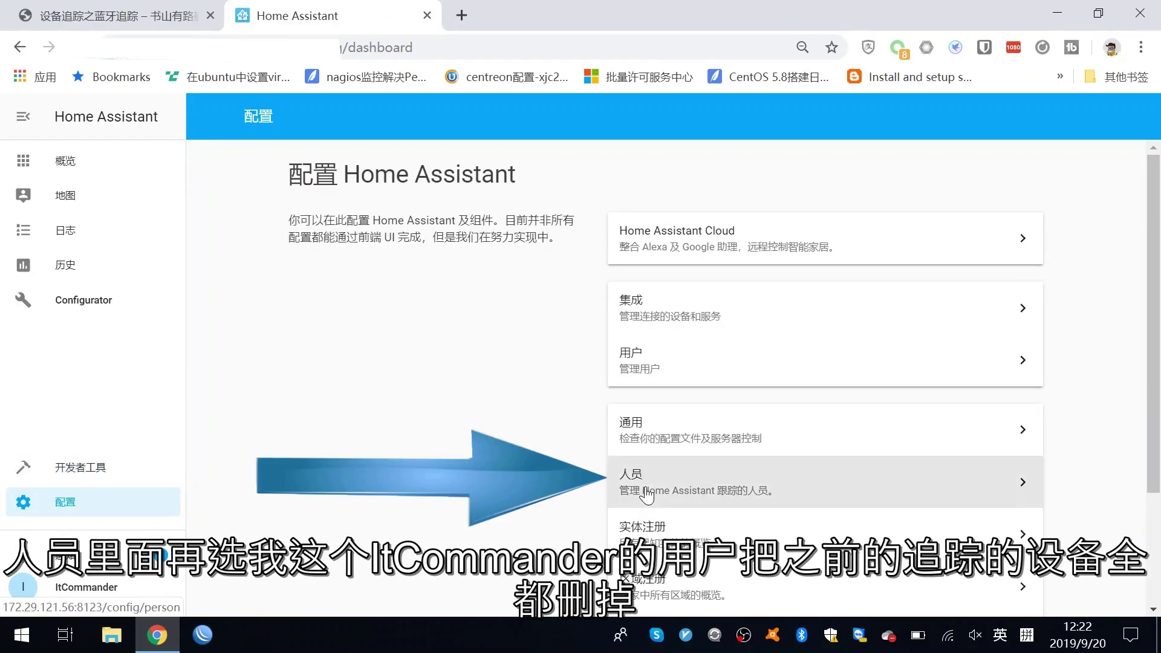
pyautogui.click(659, 237)
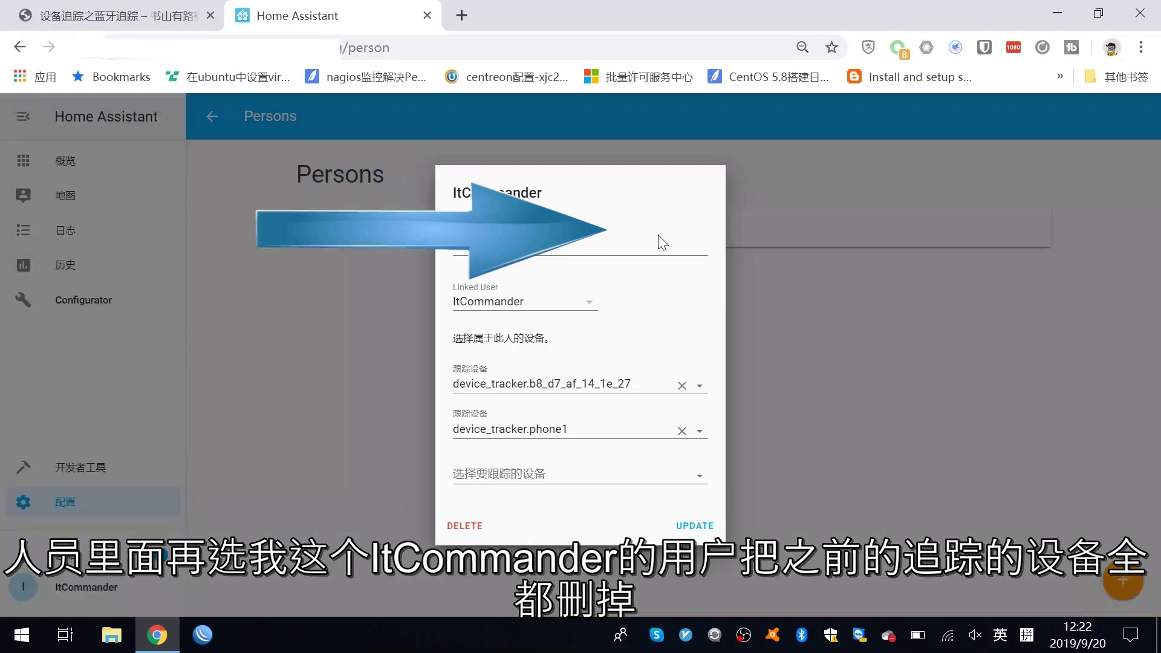
pyautogui.click(681, 386)
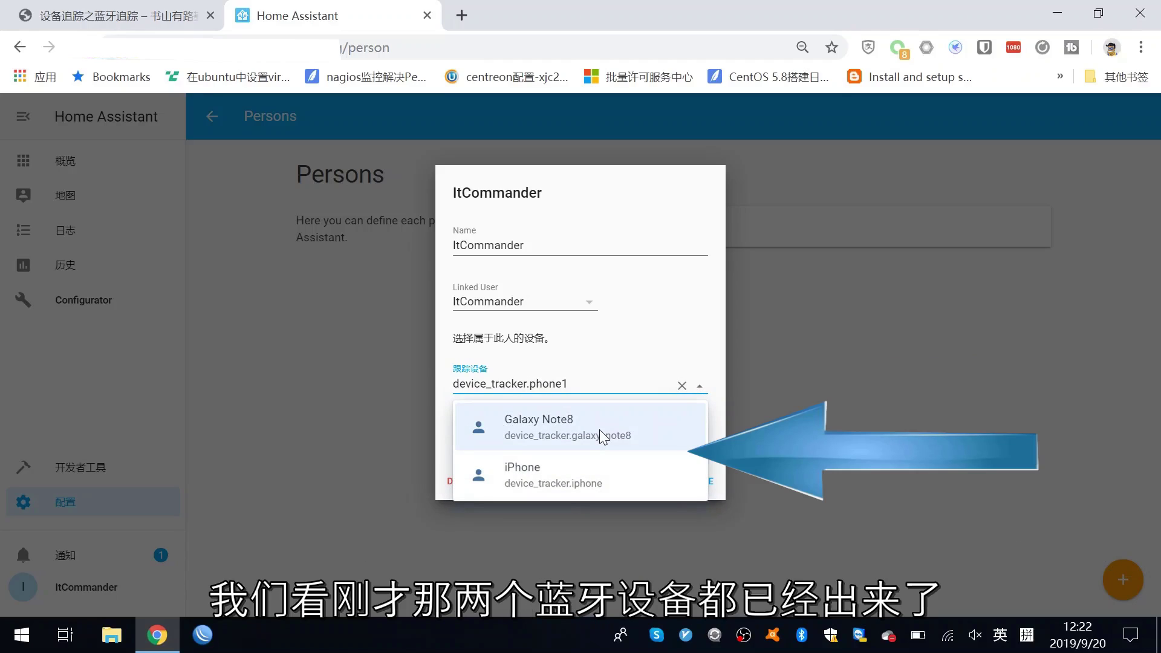
# - Assign device_tracker.galaxy_note8 and device_tracker.iphone as the person's tracked devices in place of phone1, and update the entry
pyautogui.click(573, 446)
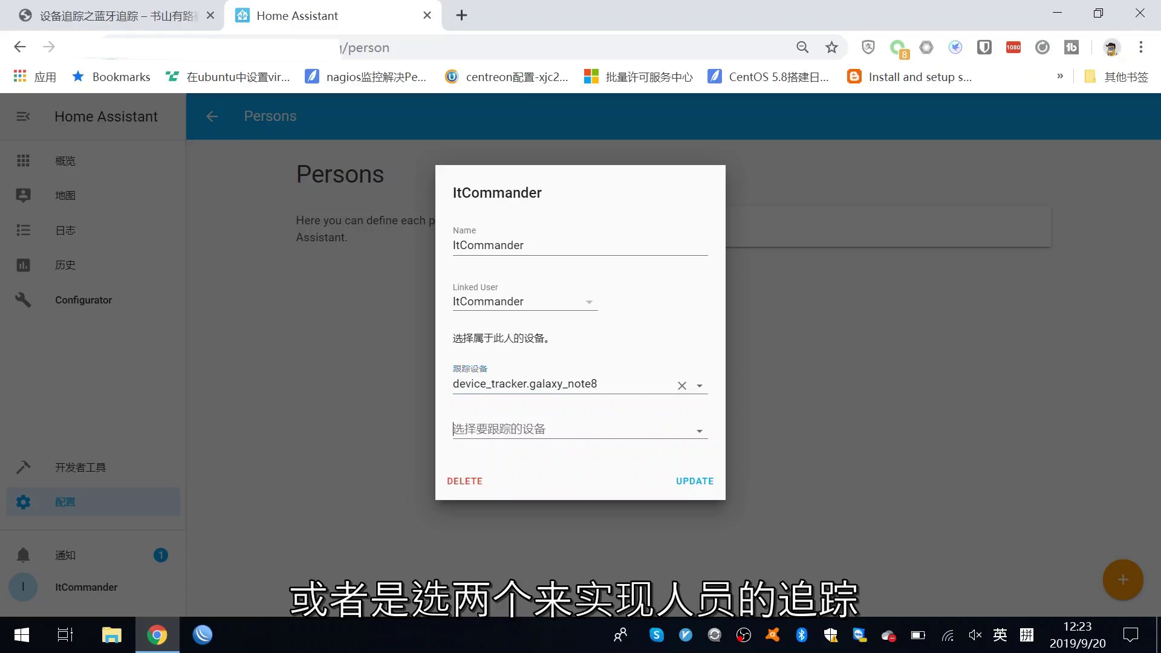
pyautogui.click(687, 435)
pyautogui.click(613, 514)
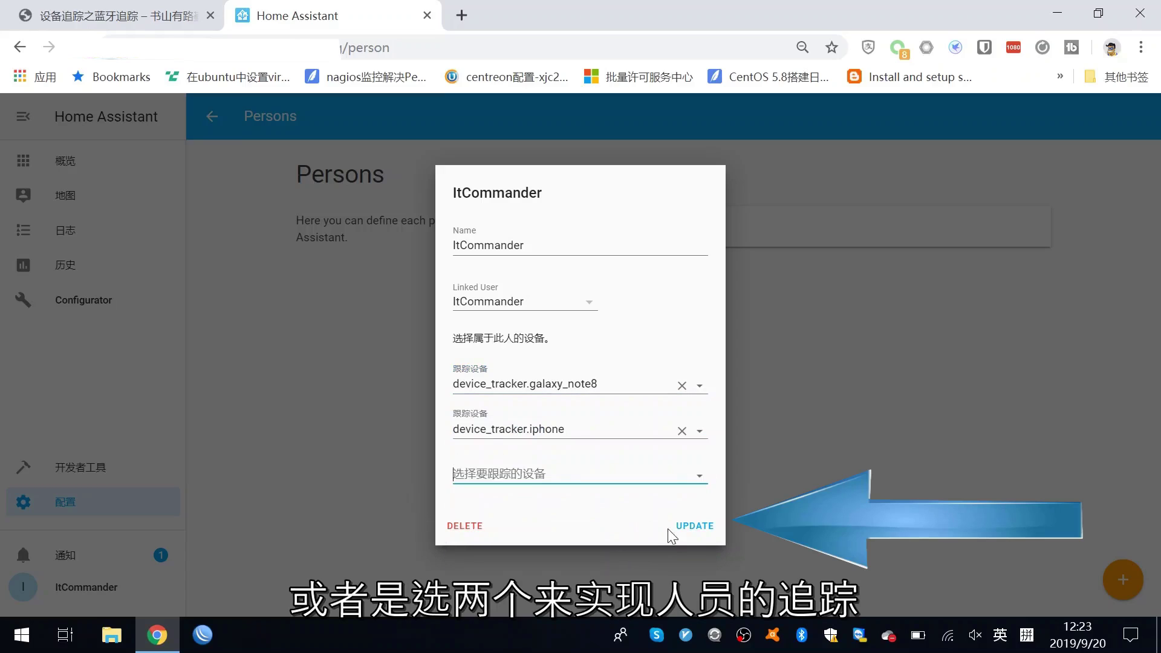
pyautogui.click(686, 528)
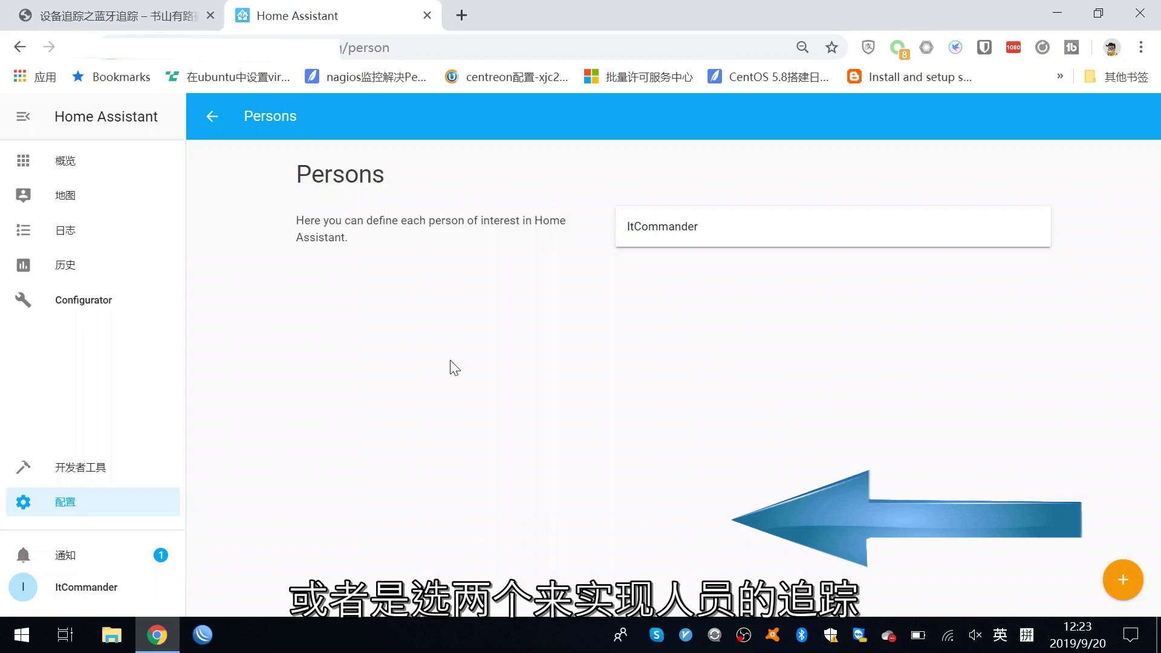
# - View the person's presence details from the overview, including the tracking source, and close them
pyautogui.click(100, 171)
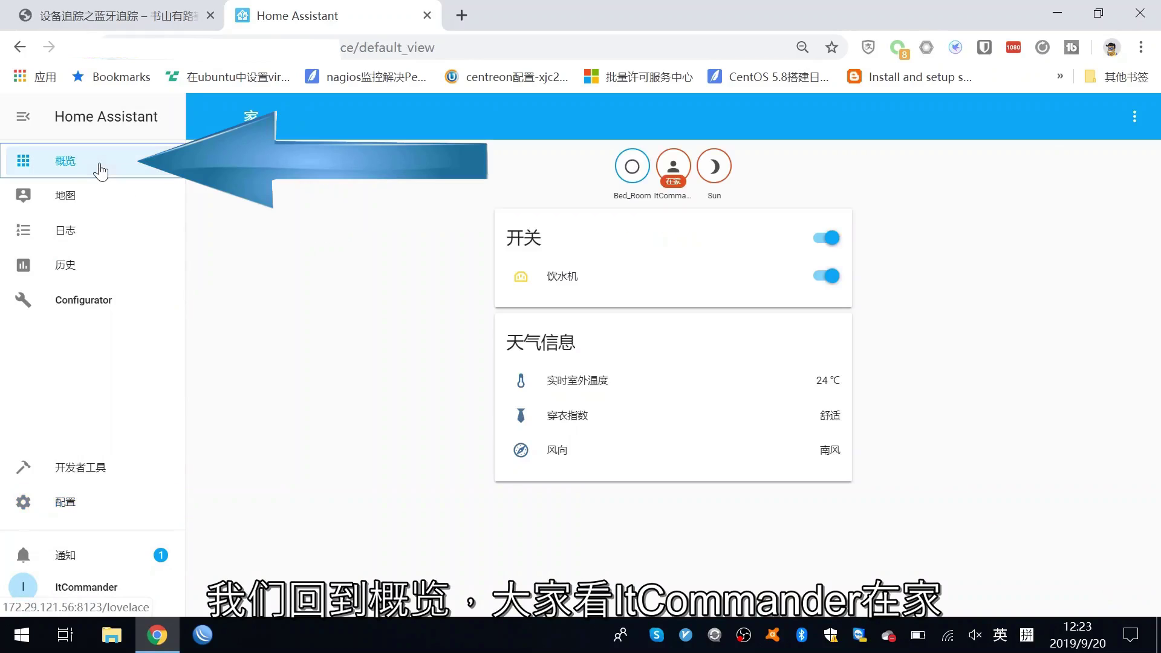
pyautogui.click(673, 182)
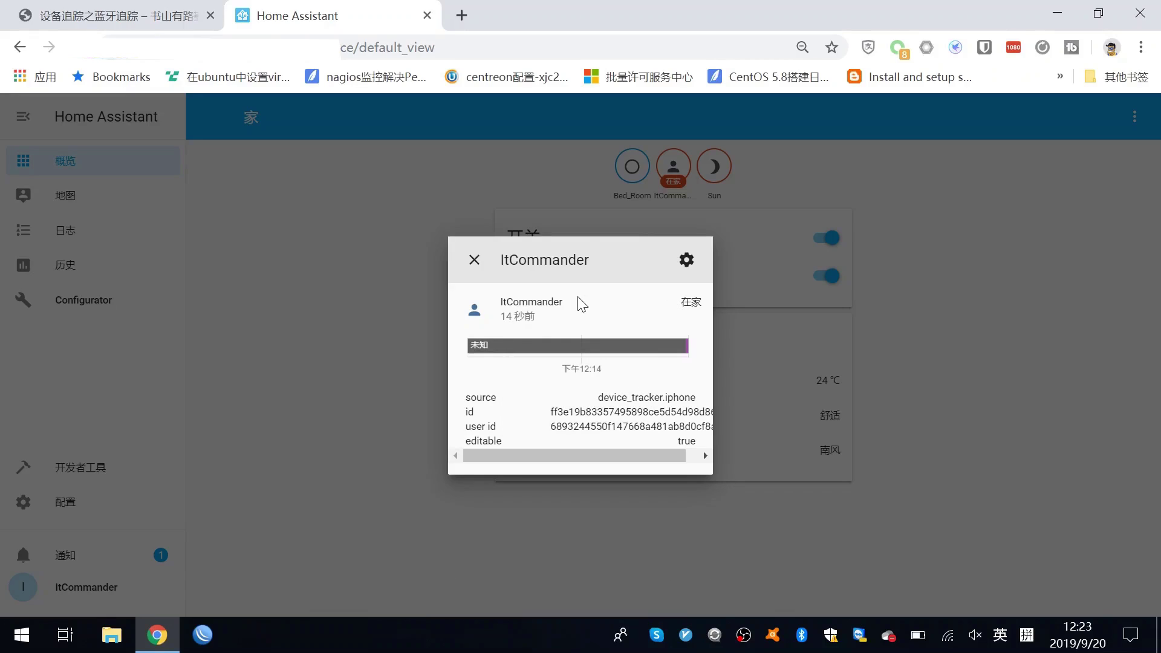
pyautogui.click(473, 260)
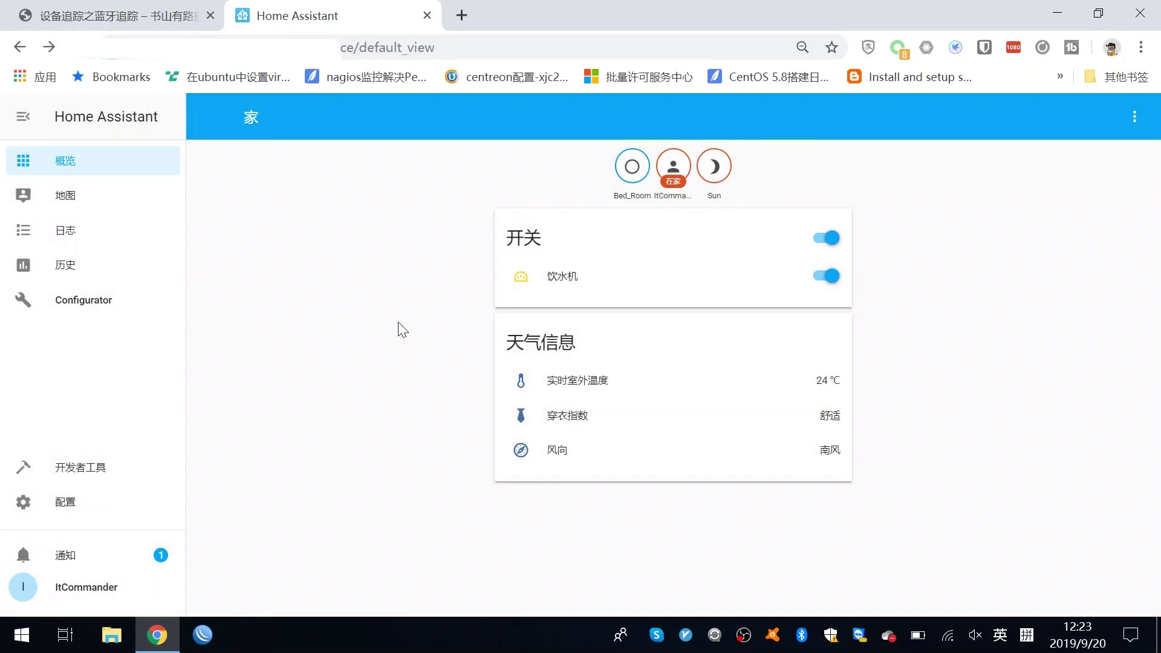